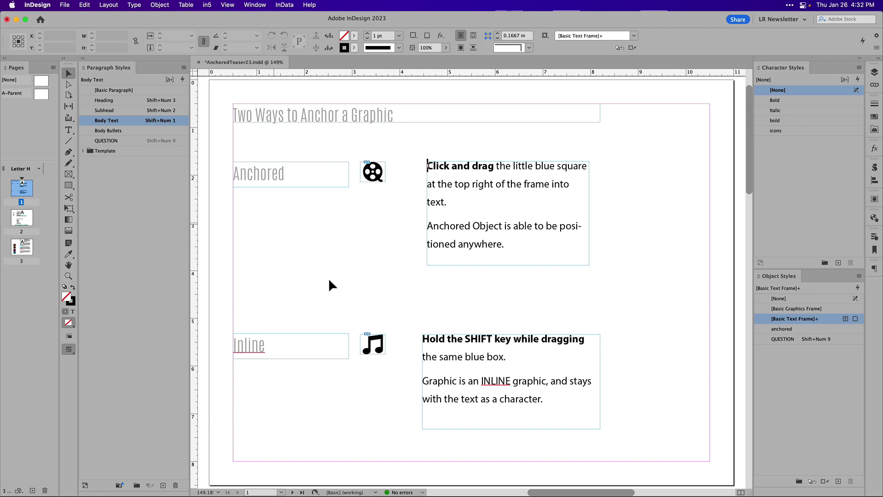
- Nudge the film-reel graphic slightly right, closer to the Click and drag text frame
drag(373, 172, 386, 175)
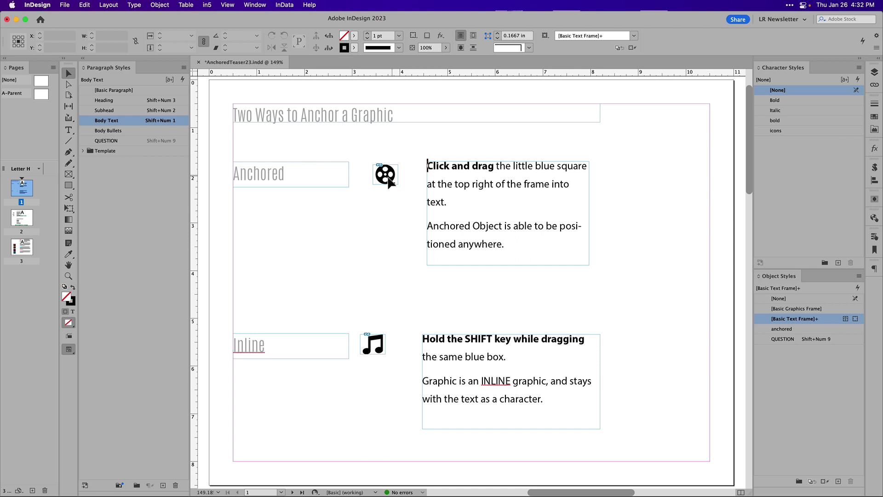
- Anchor the film-reel graphic to the Click and drag paragraph, then move the frame to confirm it follows
click(388, 178)
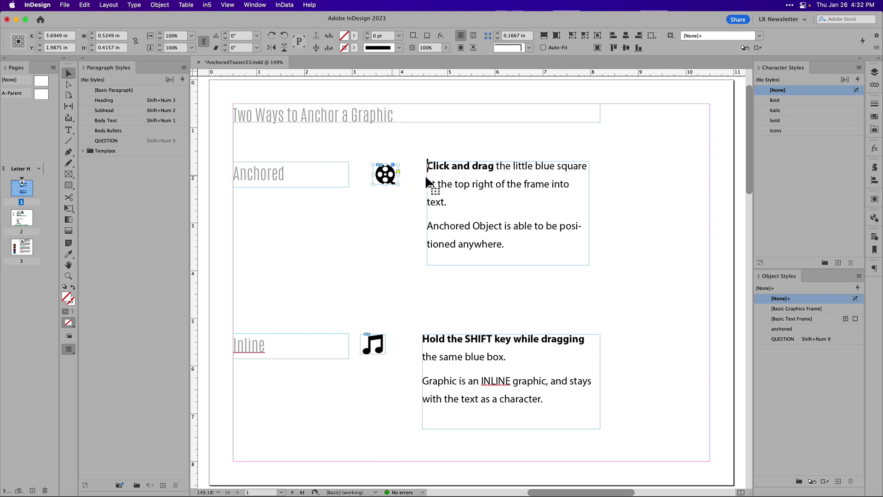
mouse_move(395, 177)
mouse_down()
mouse_move(392, 164)
mouse_move(427, 166)
mouse_up()
click(446, 198)
mouse_move(451, 202)
mouse_down()
mouse_move(524, 188)
mouse_move(537, 250)
mouse_up()
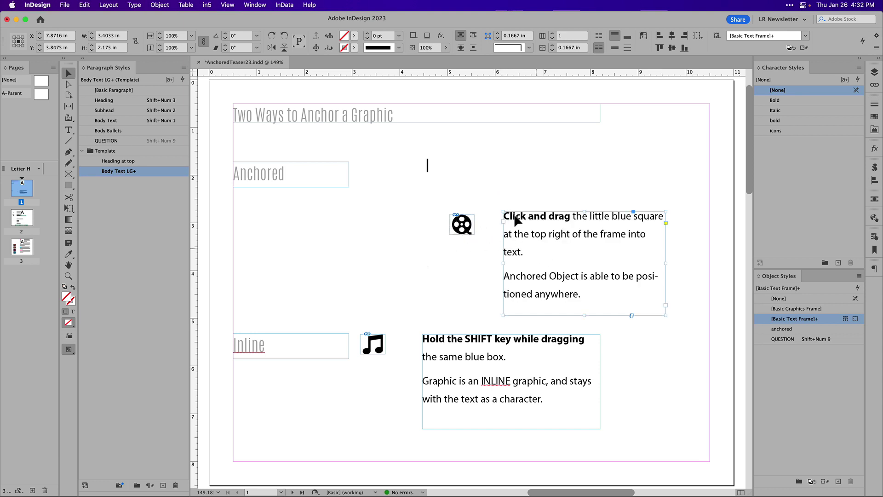
drag(532, 233, 462, 197)
- Turn on View > Extras > Show Text Threads to reveal the film reel's dashed link
key(super+minus)
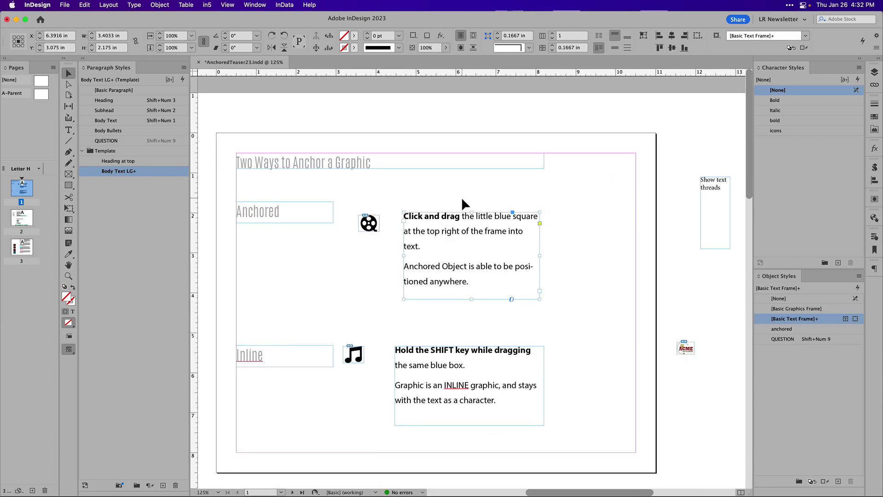
click(227, 5)
mouse_move(294, 206)
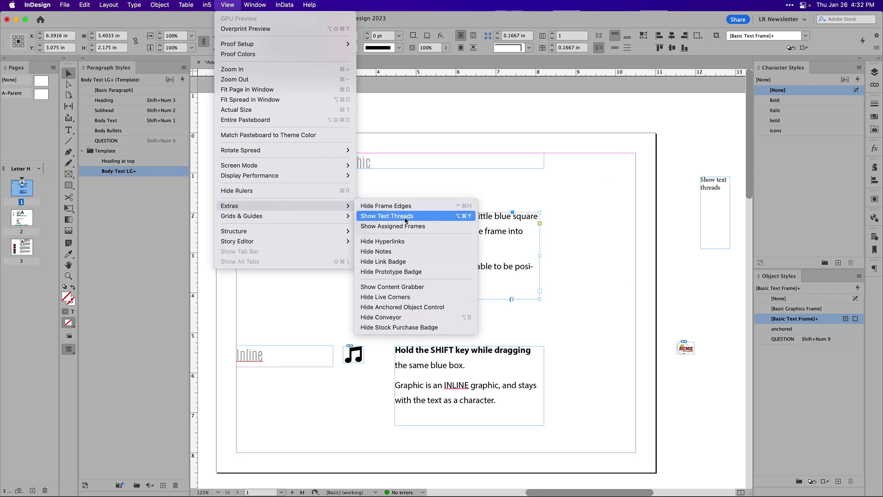
click(411, 217)
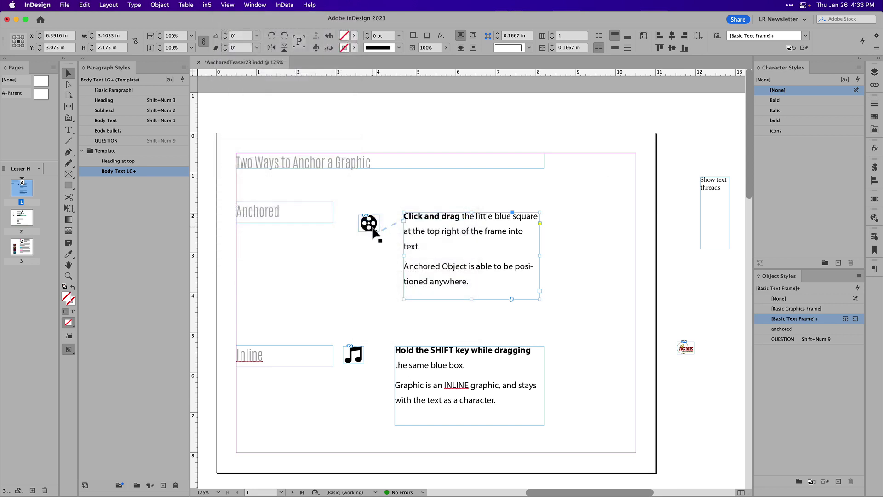
key(super+equal)
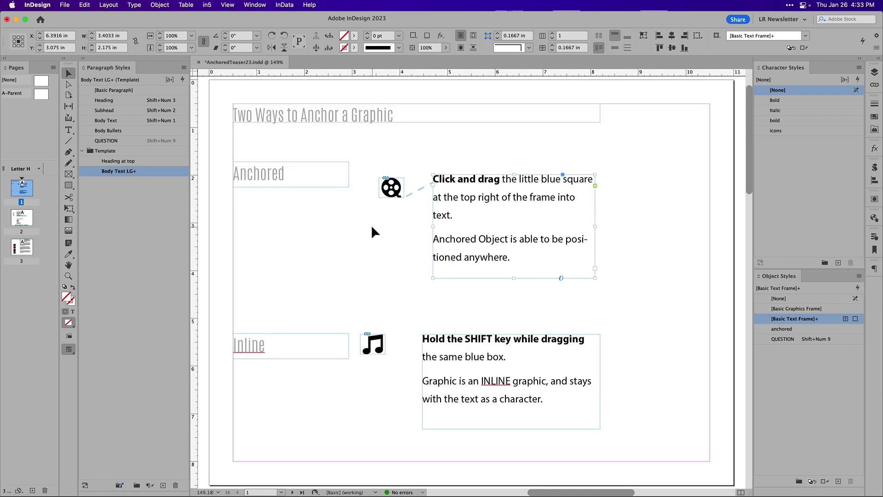
- Show hidden characters in all text frames with Cmd+Option+I, then select the music-note graphic
click(371, 226)
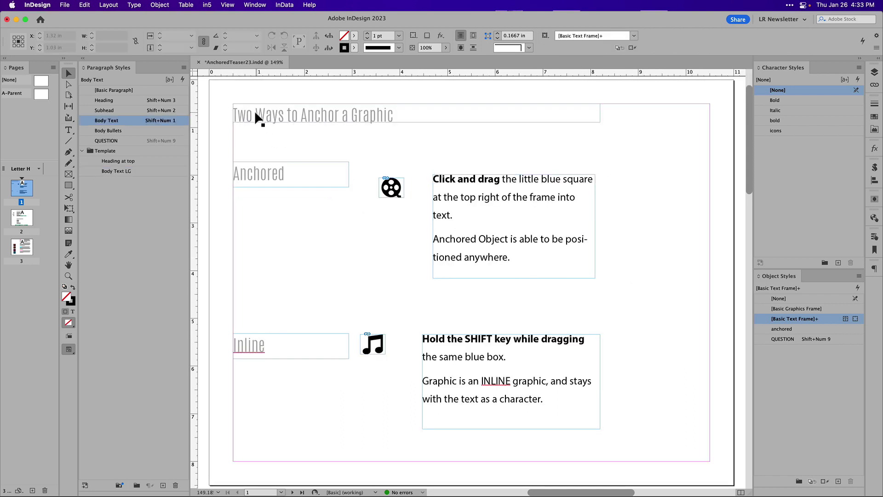
key(alt+super+i)
click(385, 351)
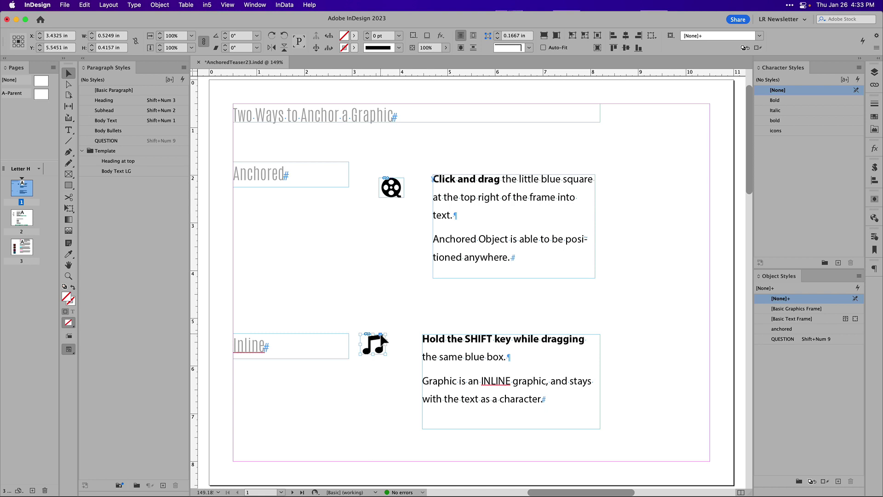
- Anchor the music note inline after SHIFT and test reflow by typing and adding/removing a Return
drag(382, 339, 509, 360)
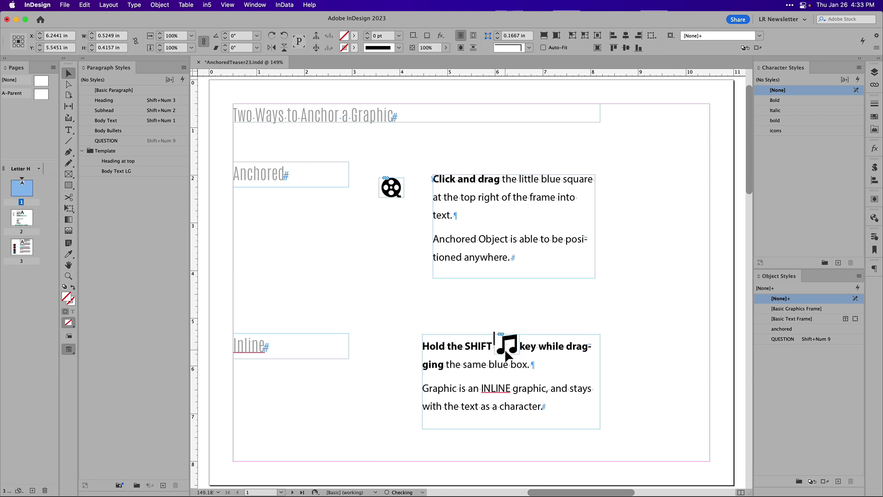
click(499, 356)
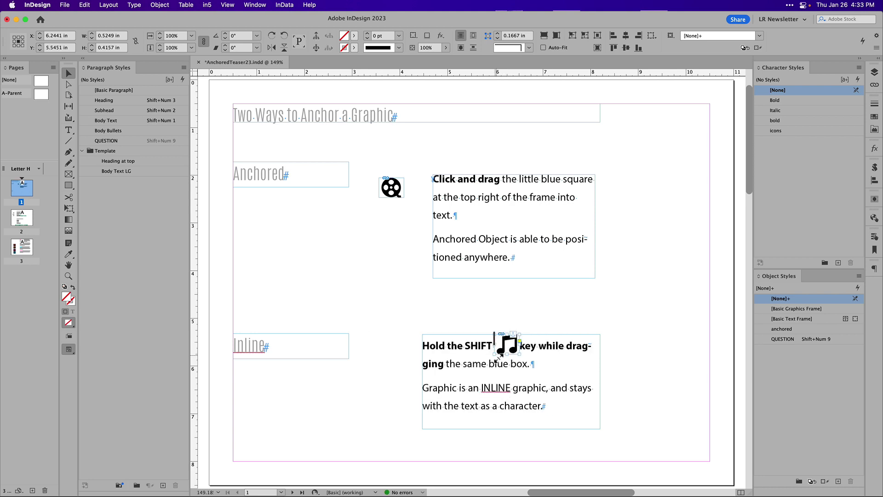
double_click(467, 352)
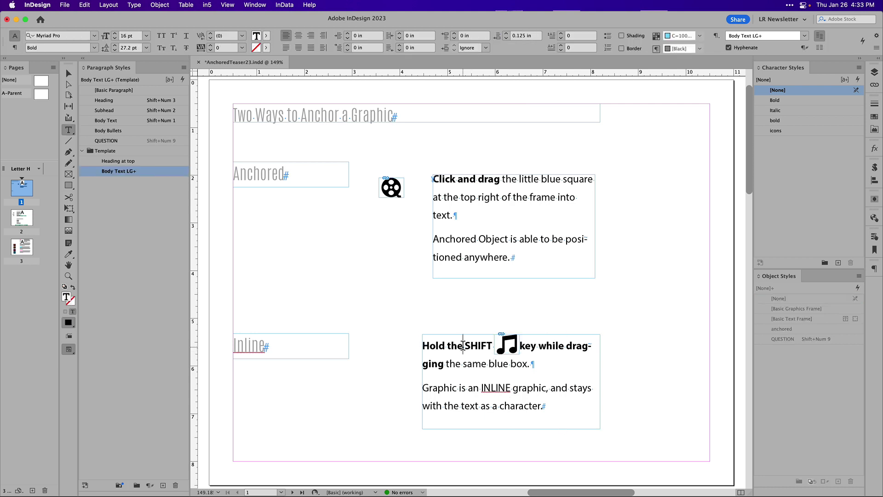
text(ffffff)
key(BackSpace)
key(BackSpace)
key(BackSpace)
key(BackSpace)
key(BackSpace)
key(BackSpace)
key(BackSpace)
text(e)
key(Return)
key(Return)
key(Return)
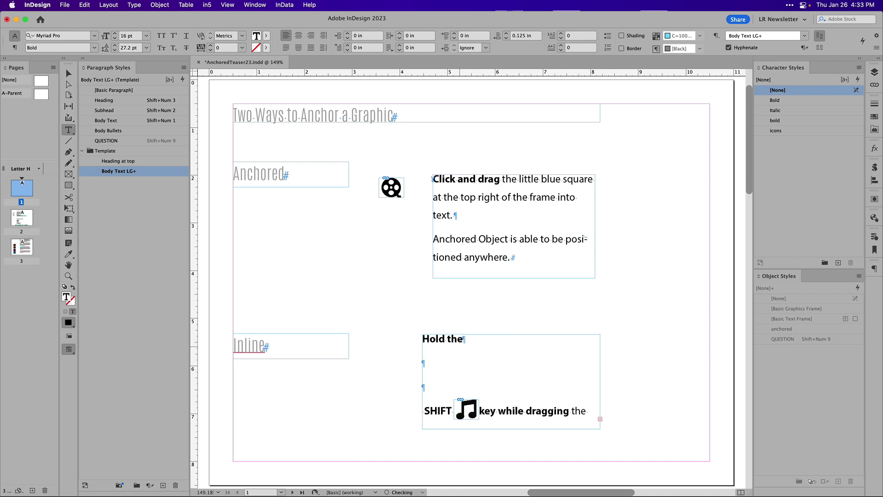
key(BackSpace)
key(BackSpace)
key(BackSpace)
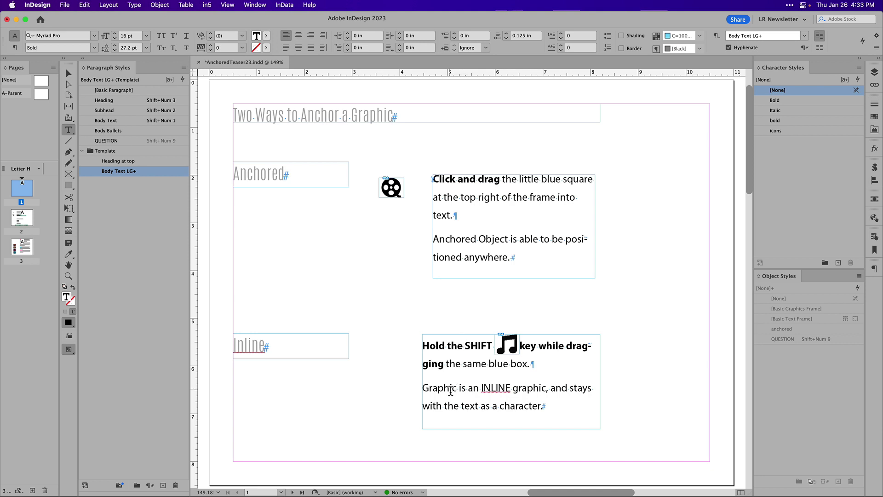
- Highlight the words 'a character' in the second paragraph, then clear the highlight
click(451, 390)
drag(542, 408, 494, 409)
click(493, 408)
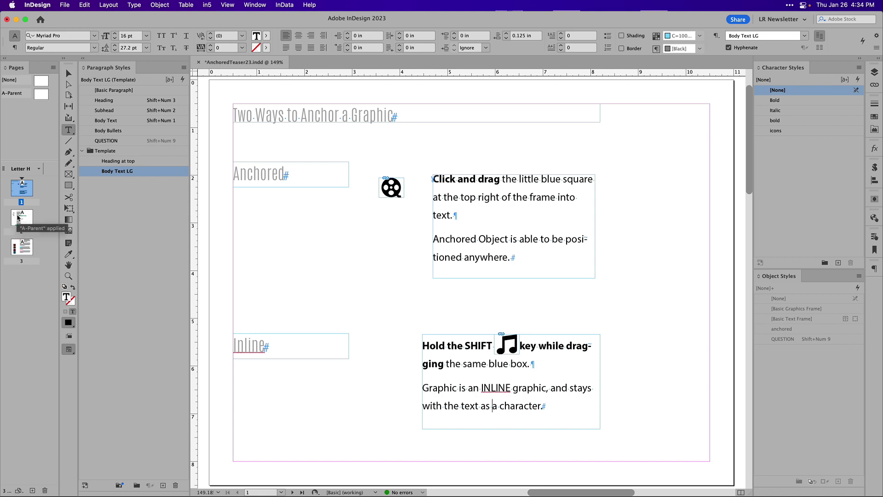
- Go to page 2's Entertainment at the Parks layout and deselect everything
double_click(18, 217)
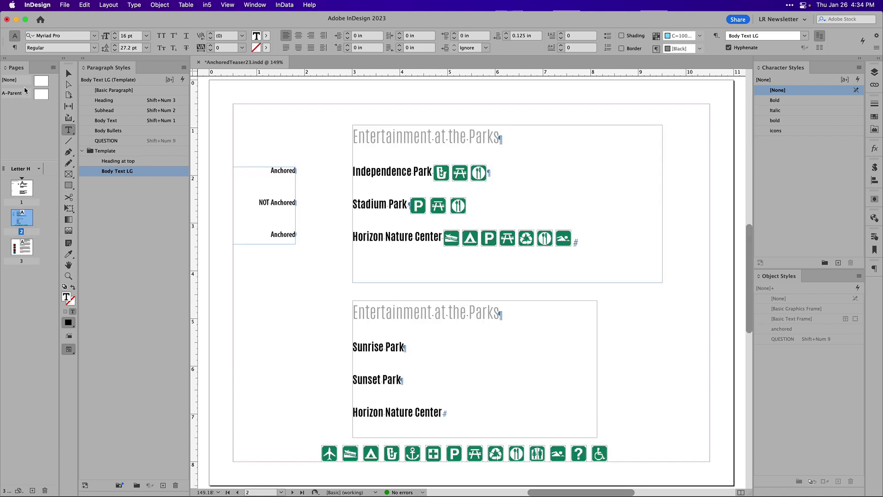
key(Escape)
click(297, 354)
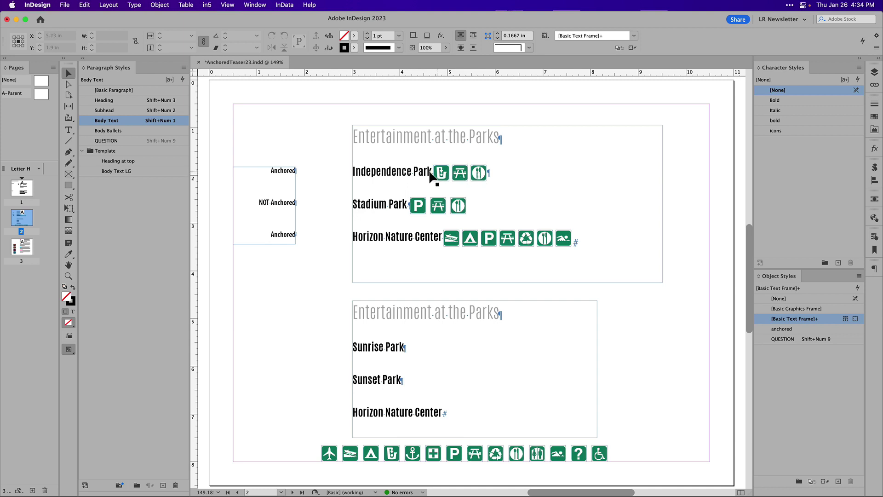
- Insert 'Valley' before Park in Independence Park and Stadium Park
double_click(415, 172)
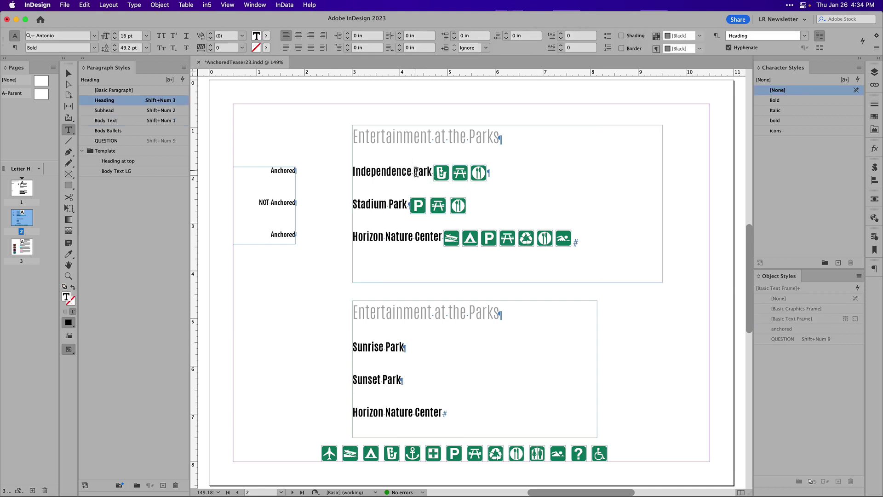
text(Valley)
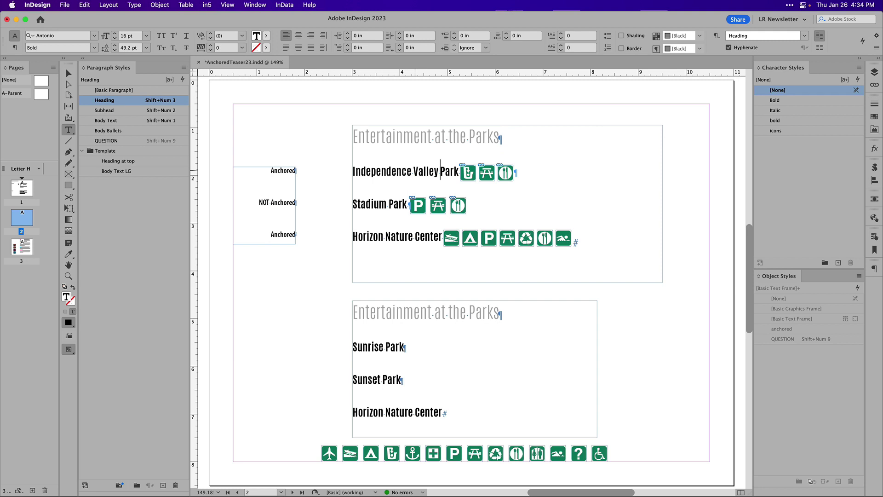
click(389, 205)
text(Valley)
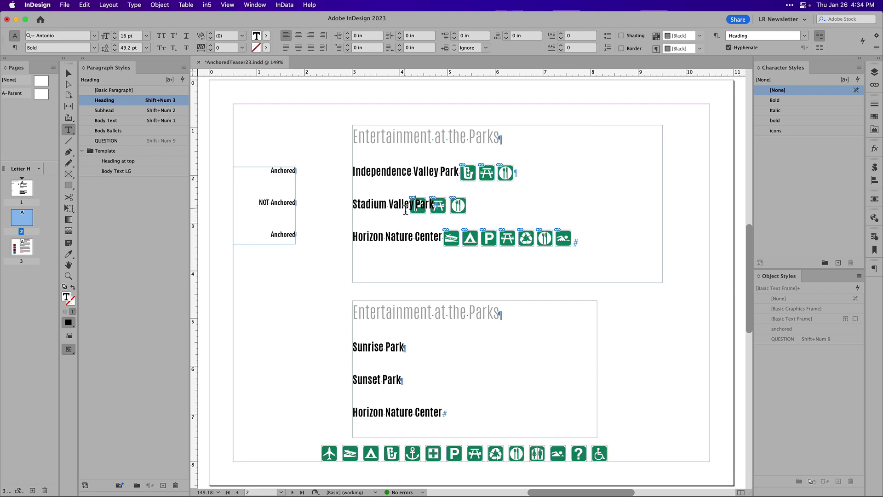
- Move the Stadium icon group right so it clears the longer Stadium Valley Park name
click(68, 74)
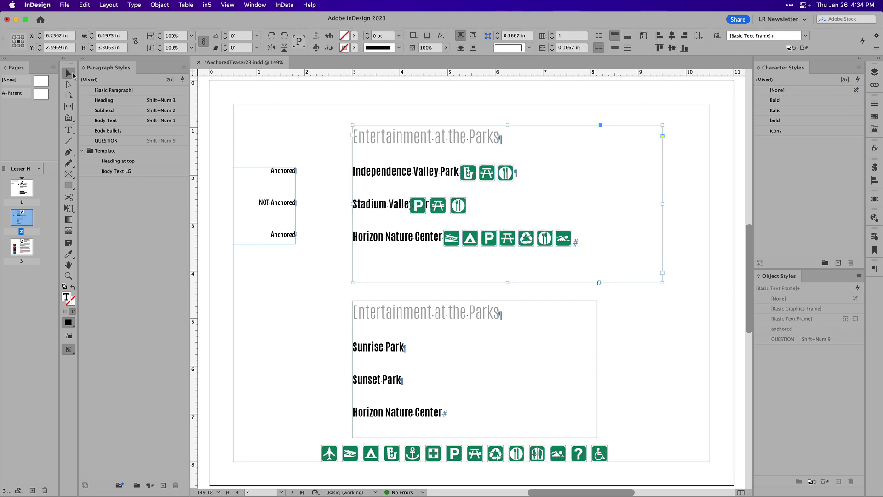
click(440, 208)
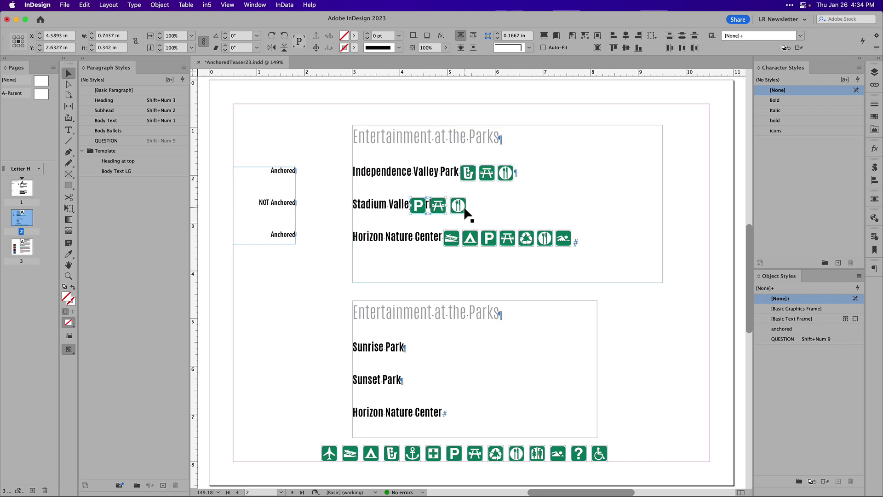
drag(429, 208, 450, 209)
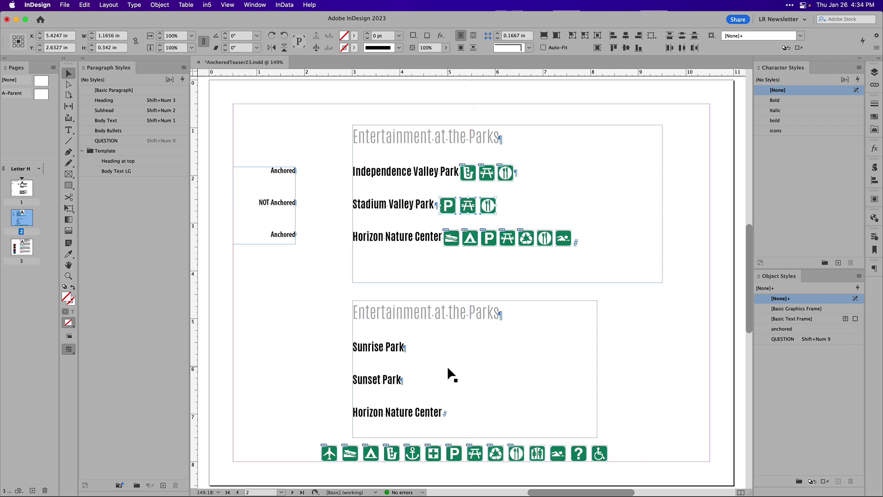
- Anchor the boat, tent and anchor icons inline after Sunrise Park, then select them in the text
click(311, 333)
click(350, 454)
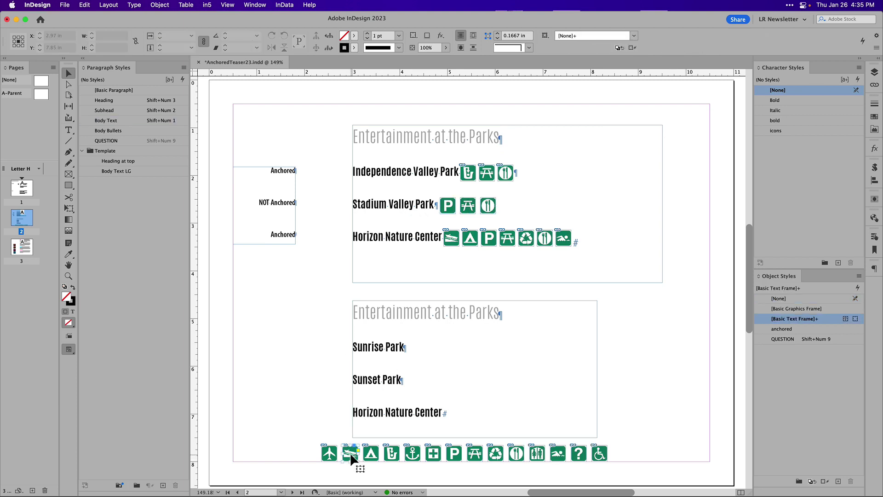
drag(356, 446, 390, 391)
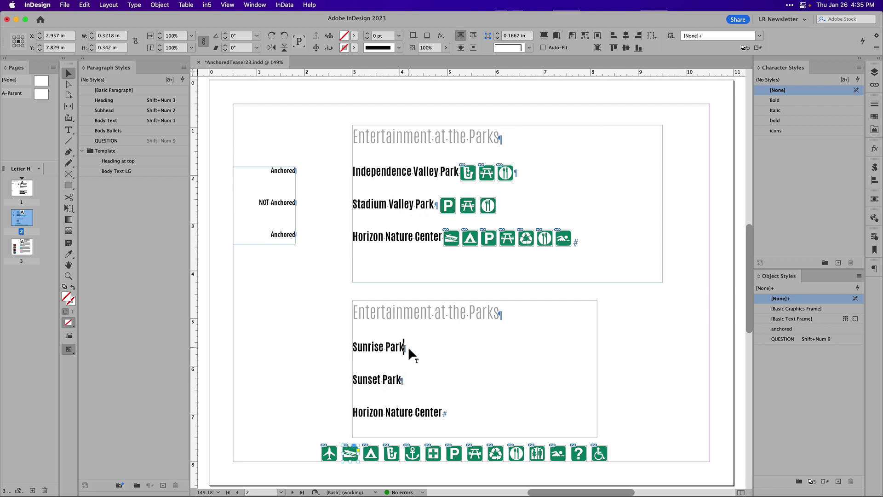
drag(407, 347, 408, 347)
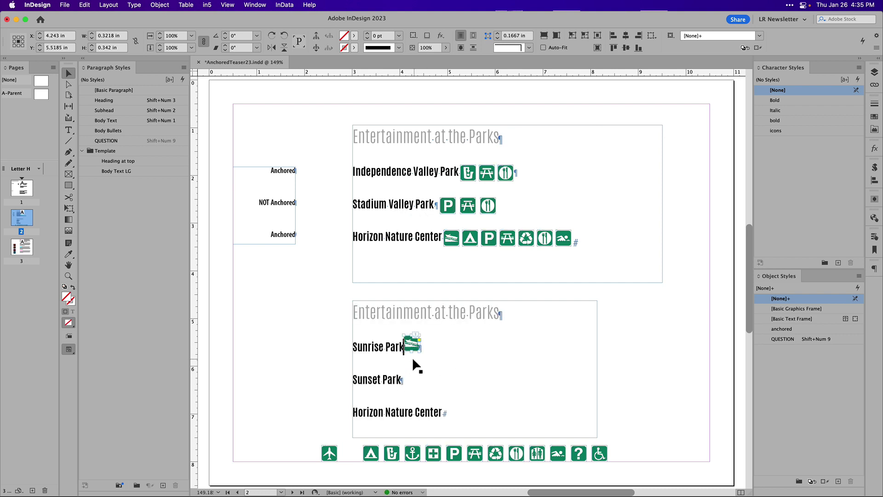
click(371, 452)
drag(373, 445, 417, 363)
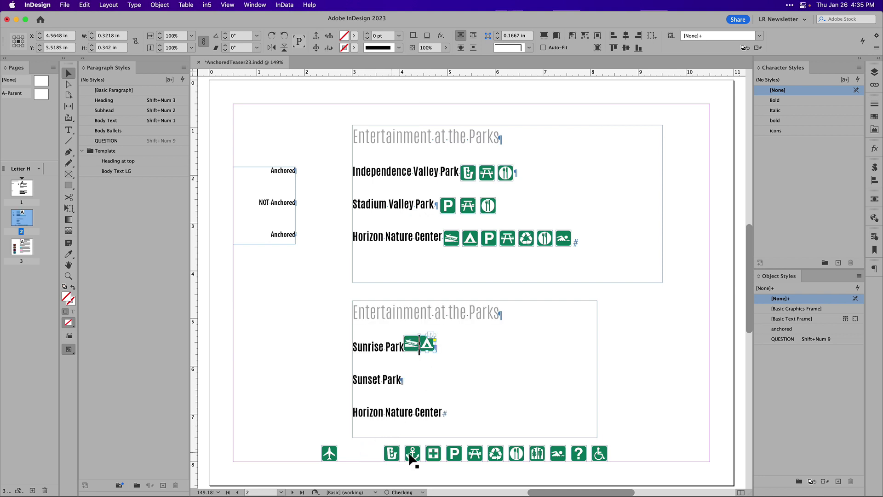
click(416, 454)
drag(455, 359, 407, 348)
double_click(479, 344)
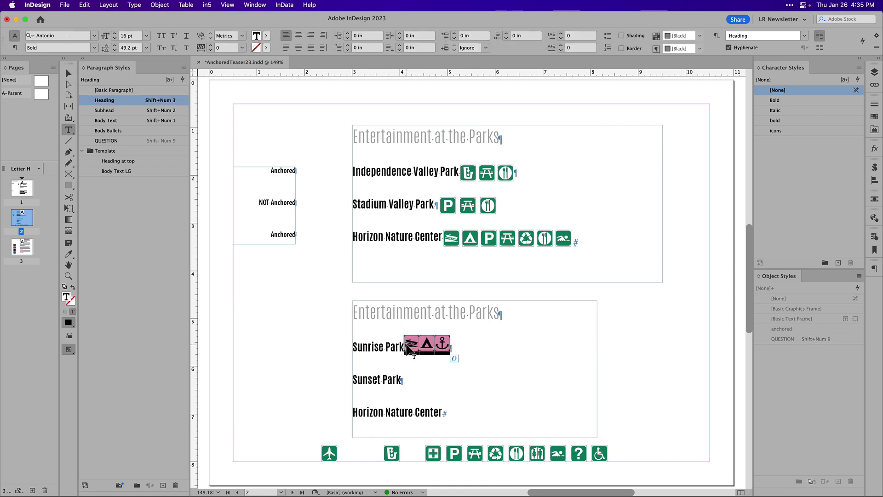
- Apply the 'icons' character style to the three Sunrise Park icons and deselect to check
click(786, 132)
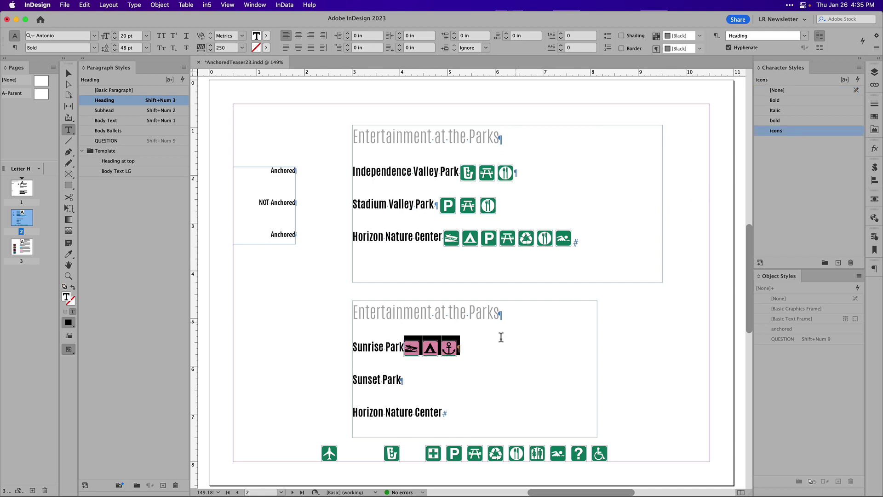
click(486, 352)
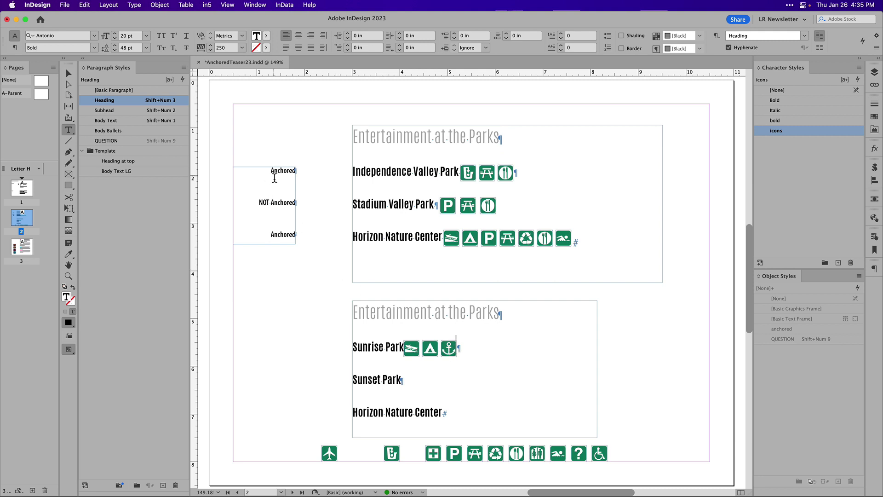
- On page 3, drag the Id, Ai, Acrobat and Ps logos beside their matching paragraphs
double_click(21, 248)
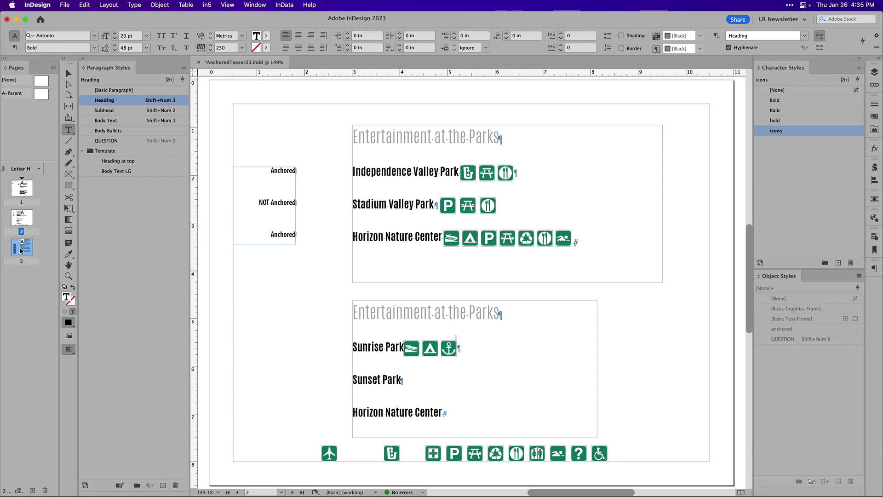
click(67, 74)
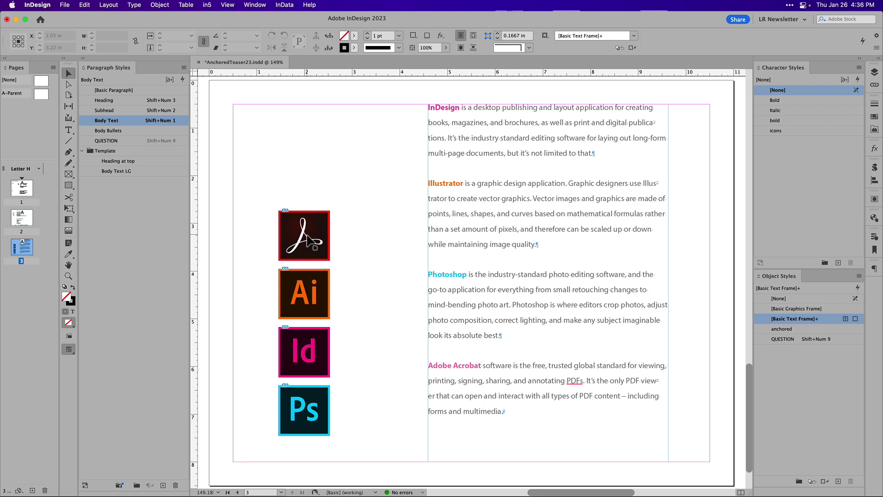
drag(300, 360, 388, 136)
drag(306, 292, 395, 205)
drag(315, 243, 400, 402)
drag(312, 422, 397, 309)
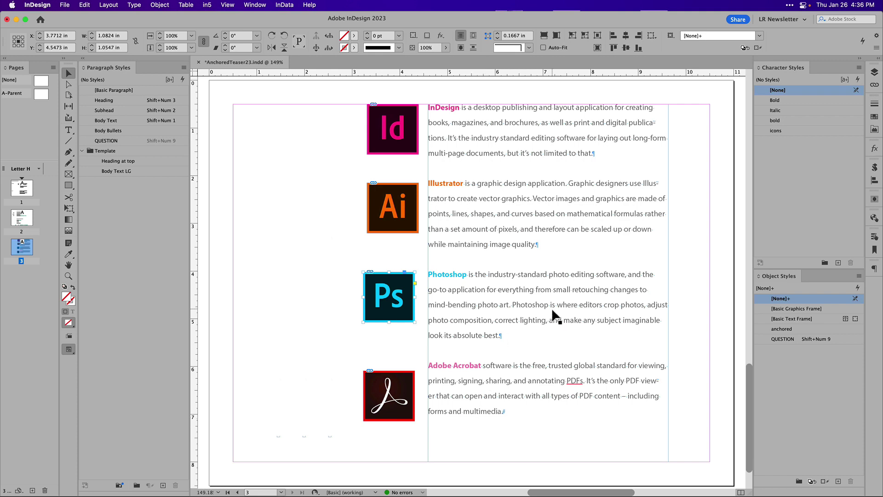
- Narrow the main text frame, then widen it to about 5.12 in so the paragraphs rewrap
click(657, 280)
drag(658, 287, 576, 286)
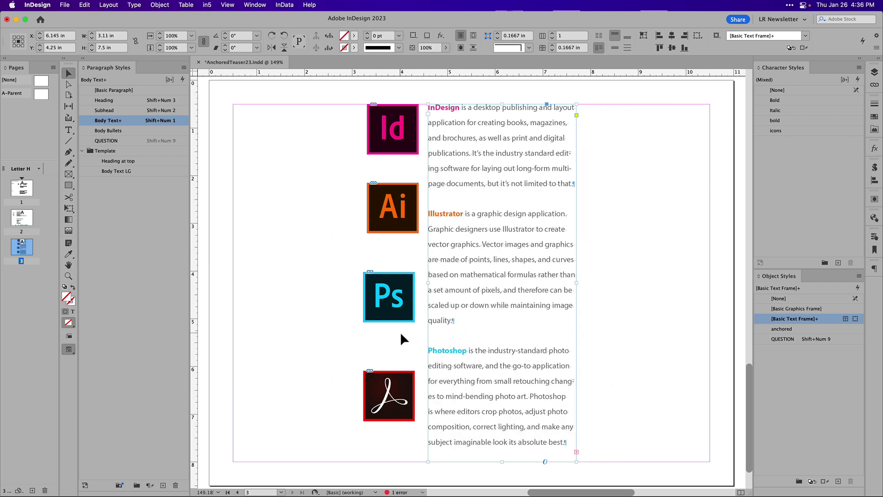
drag(577, 286, 672, 275)
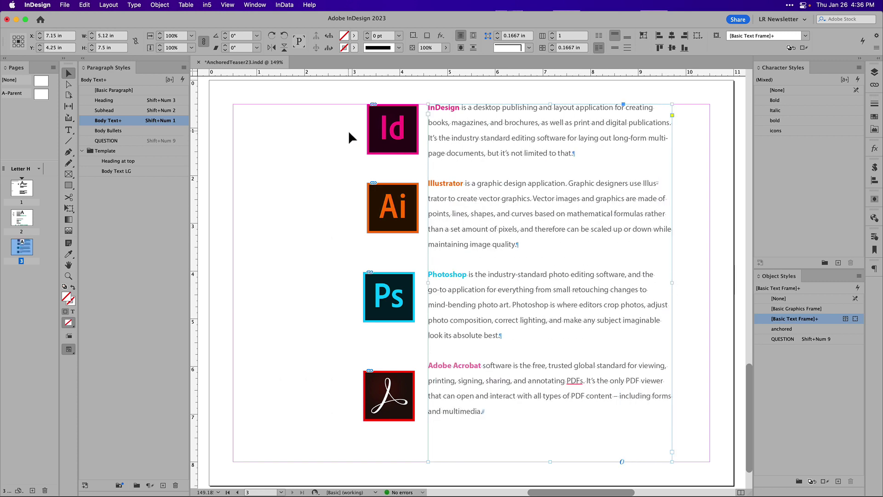
- Move the four logos aside and anchor the Id, Ai, Ps and Acrobat logos to their paragraph starts
click(362, 151)
drag(389, 312, 276, 342)
click(294, 145)
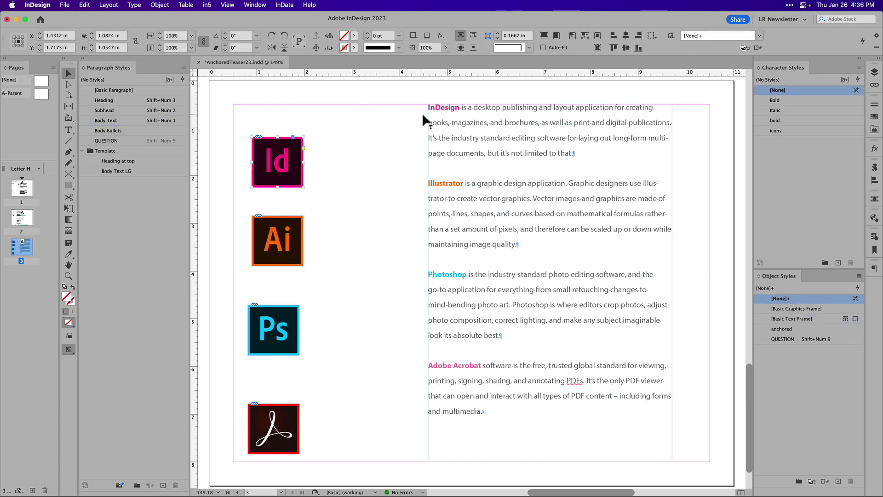
drag(431, 109, 429, 107)
click(294, 239)
drag(293, 216, 430, 185)
click(294, 329)
drag(289, 304, 428, 274)
click(283, 431)
drag(290, 404, 428, 364)
- Position the Acrobat, Ps, Ai and Id logos beside their paragraphs
drag(285, 424, 402, 386)
drag(269, 321, 395, 292)
drag(286, 235, 404, 195)
drag(274, 162, 391, 117)
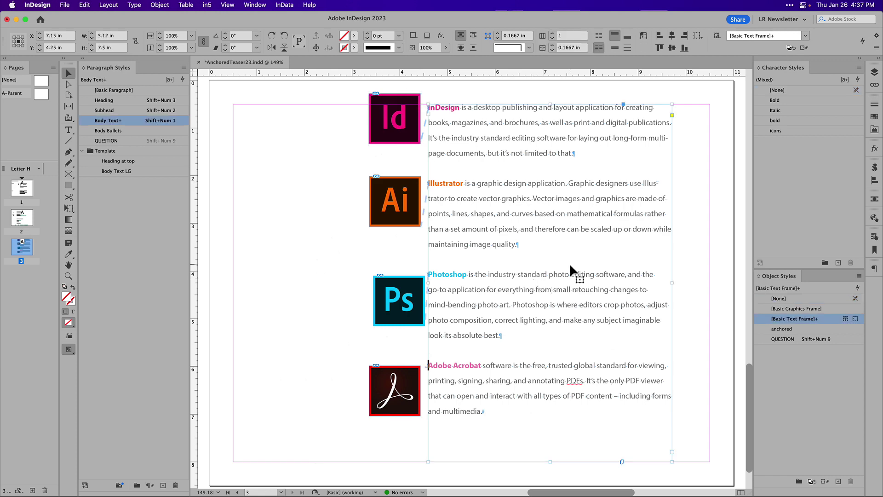
- Move the text frame left and back, then resize it to confirm the logos follow
drag(569, 263, 423, 261)
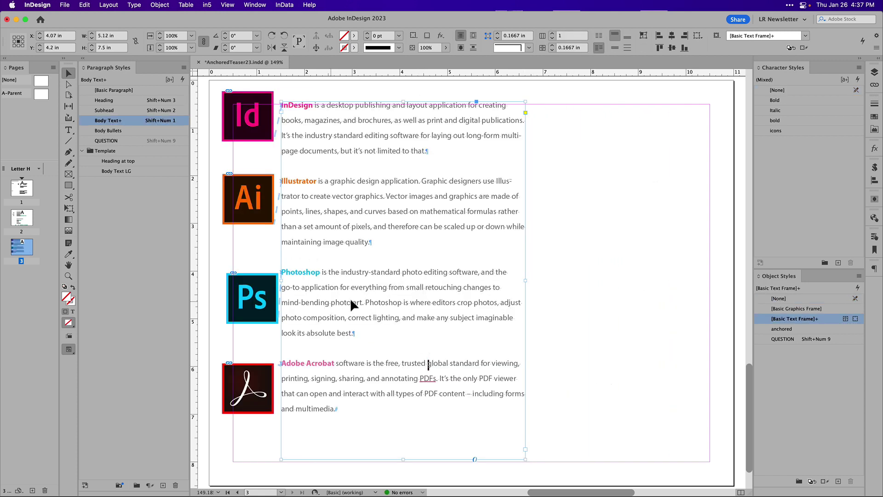
drag(364, 298, 494, 298)
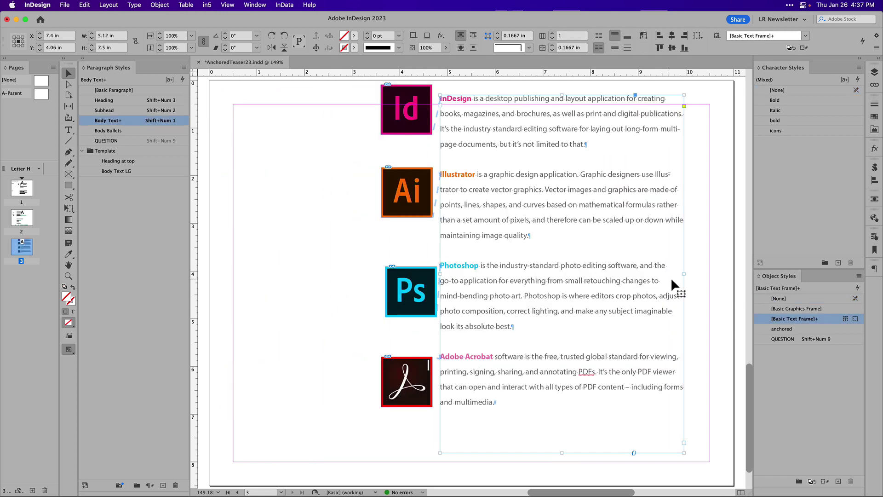
mouse_move(686, 276)
mouse_down()
mouse_move(620, 272)
mouse_move(709, 271)
mouse_move(685, 275)
mouse_up()
- Drag the Id logo to the upper left and the Ps logo partly over its text
drag(407, 127, 263, 162)
drag(396, 294, 413, 285)
click(221, 123)
- Apply the 'anchored' object style to the Id, Ai and Ps logos
click(250, 147)
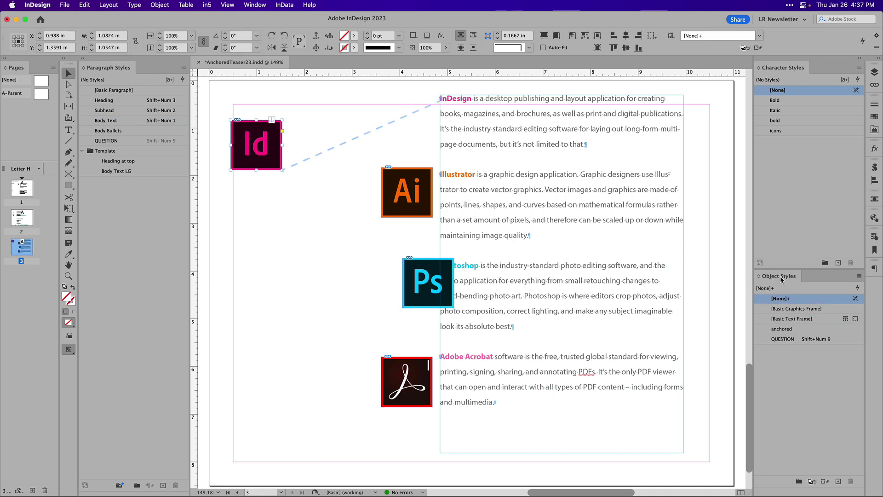
click(764, 330)
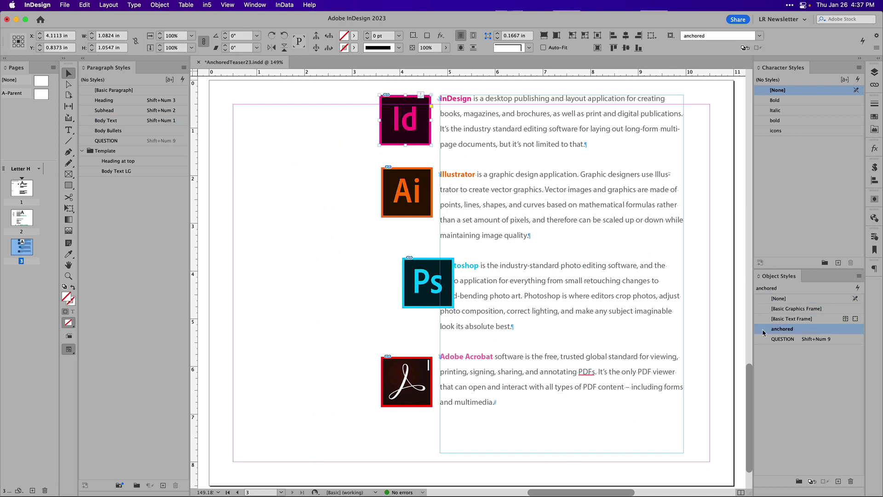
click(409, 206)
click(763, 329)
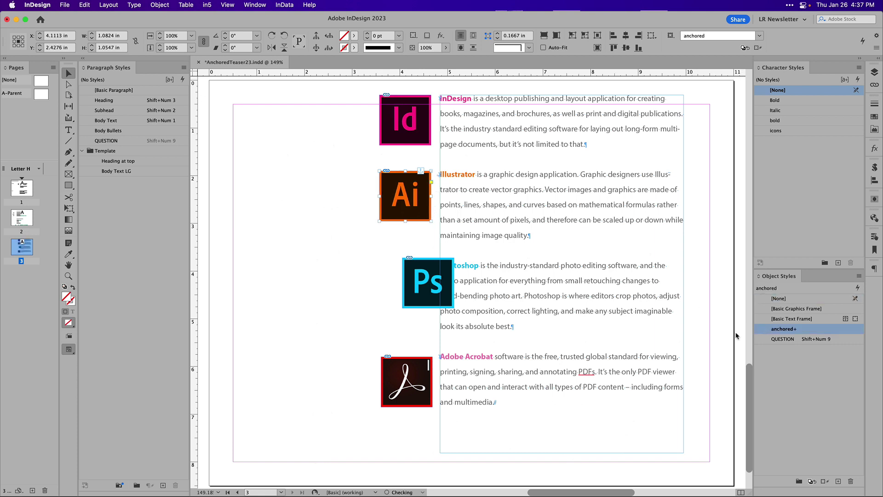
click(647, 321)
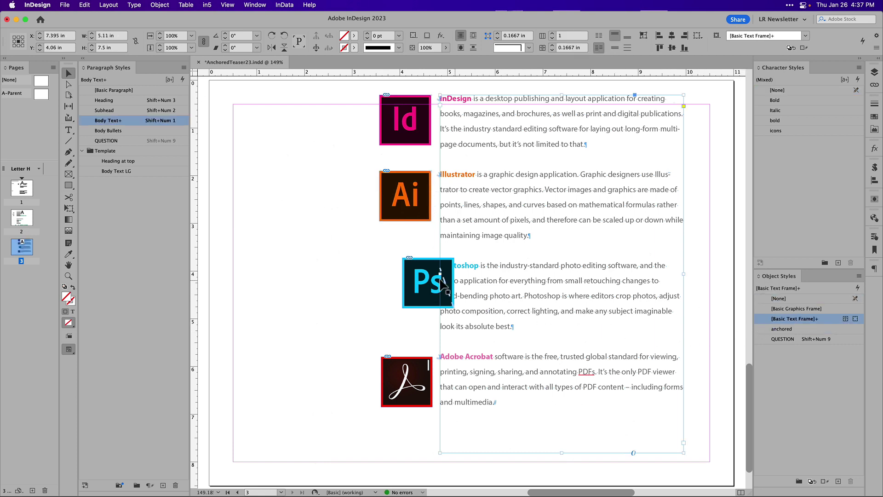
click(425, 283)
click(768, 330)
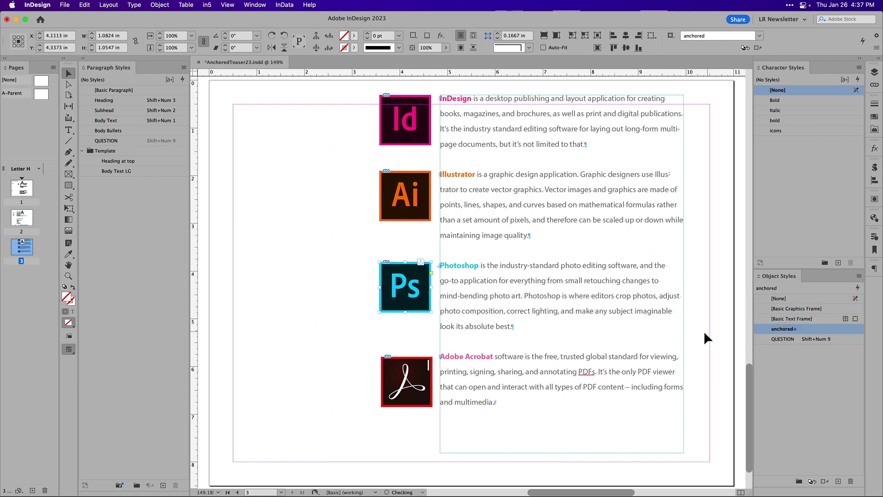
- Give the Acrobat logo the 'anchored' style, then reapply it to clear a position override
click(431, 374)
click(767, 329)
drag(412, 386, 395, 383)
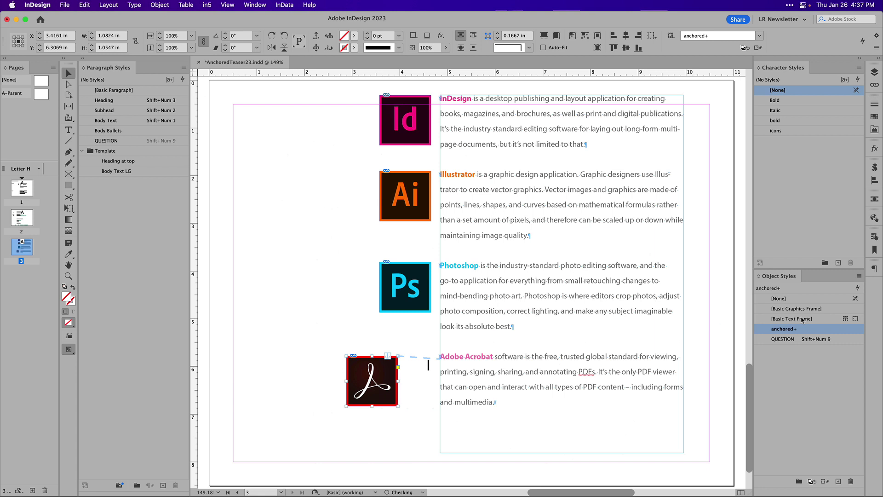
click(766, 330)
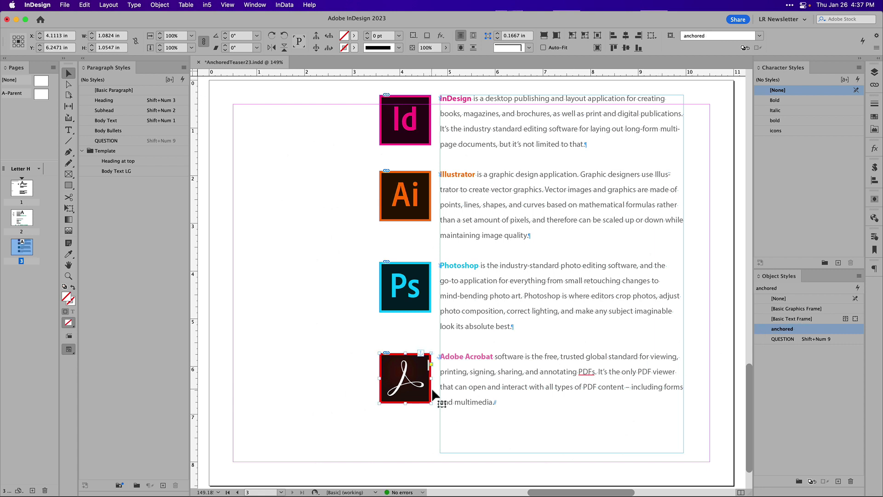